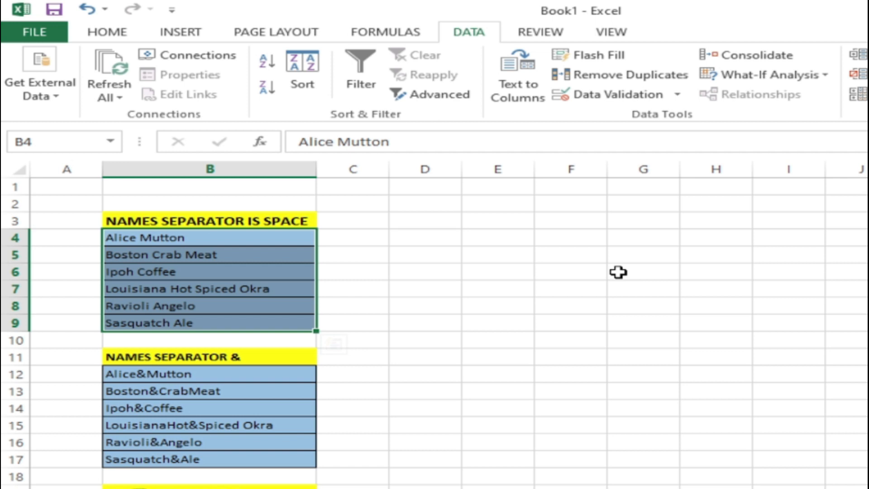
pyautogui.click(128, 34)
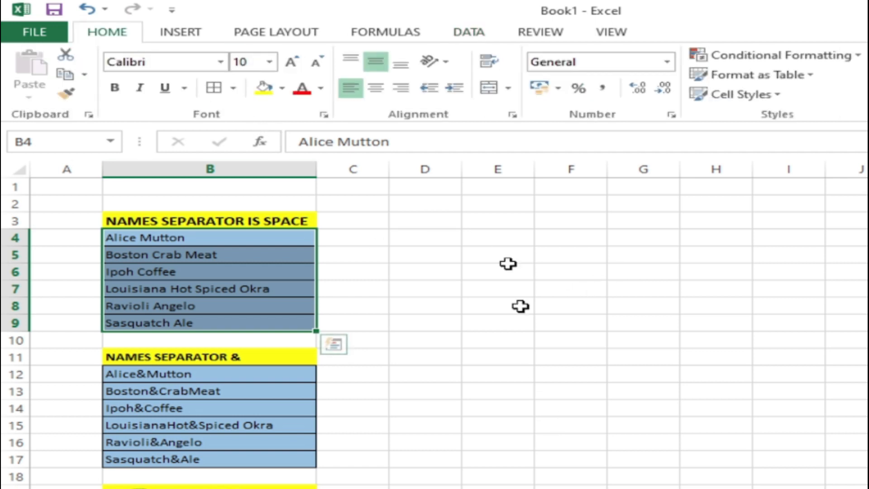
pyautogui.click(466, 42)
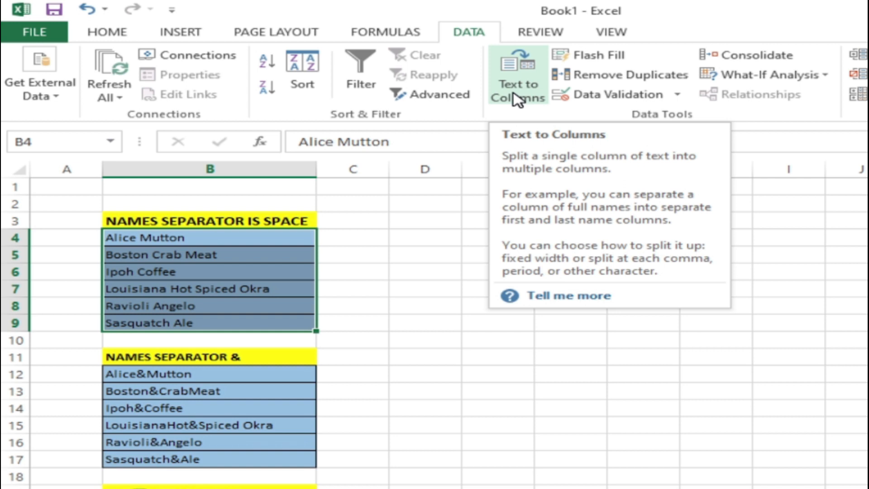
pyautogui.click(518, 98)
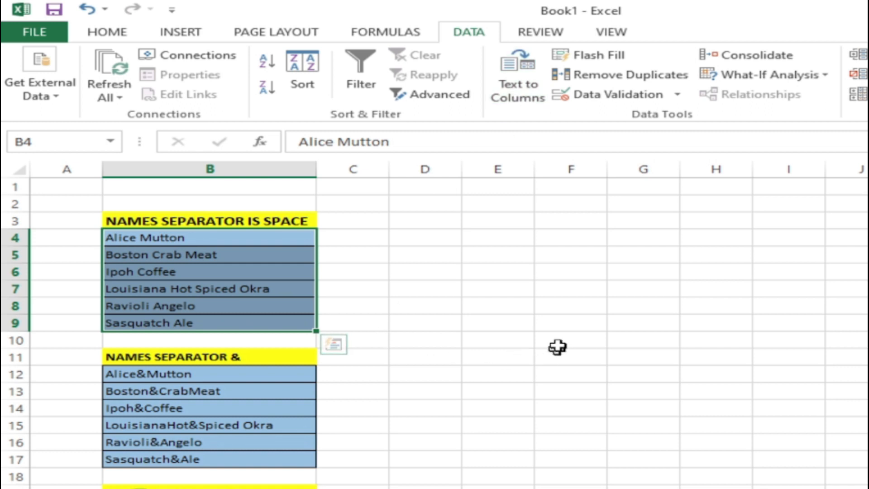
# Step: Examine the spaces separating the words in the names in cells B4 to B6
pyautogui.click(499, 321)
pyautogui.click(124, 220)
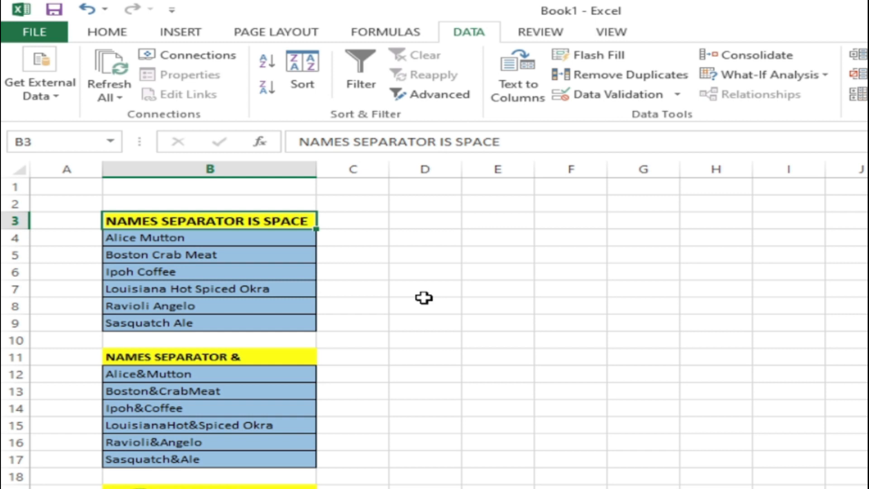
pyautogui.click(227, 242)
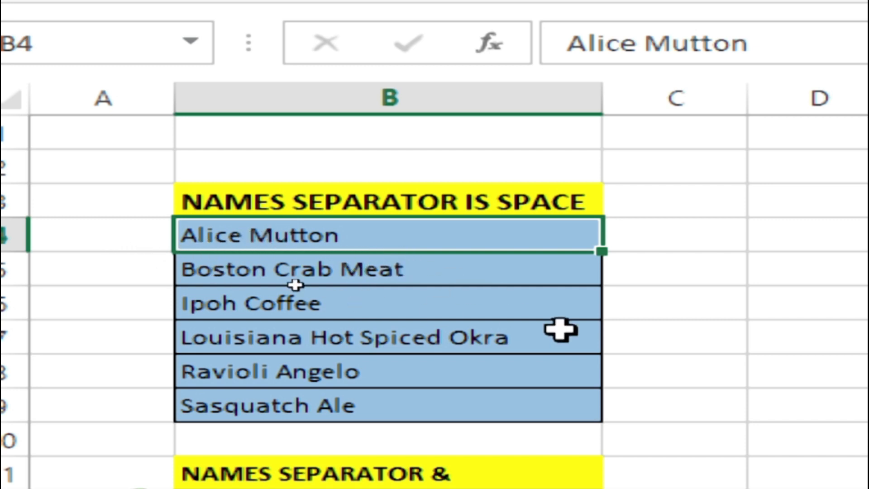
pyautogui.doubleClick(249, 234)
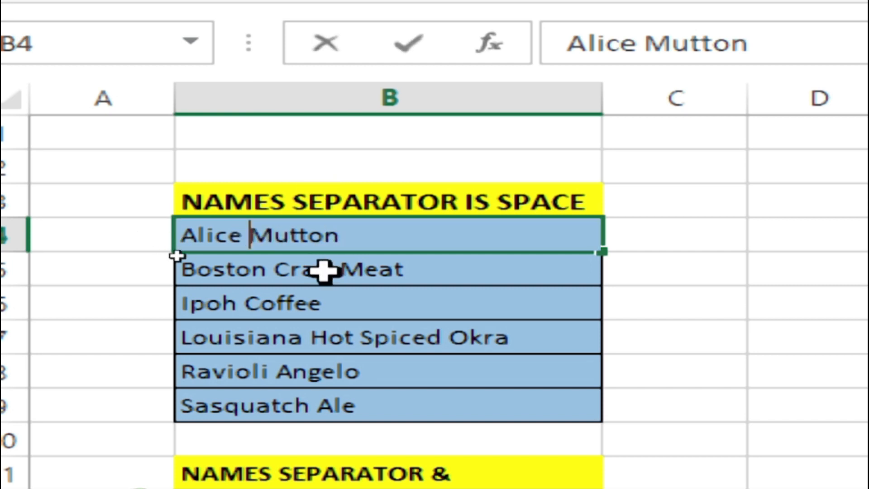
pyautogui.doubleClick(270, 272)
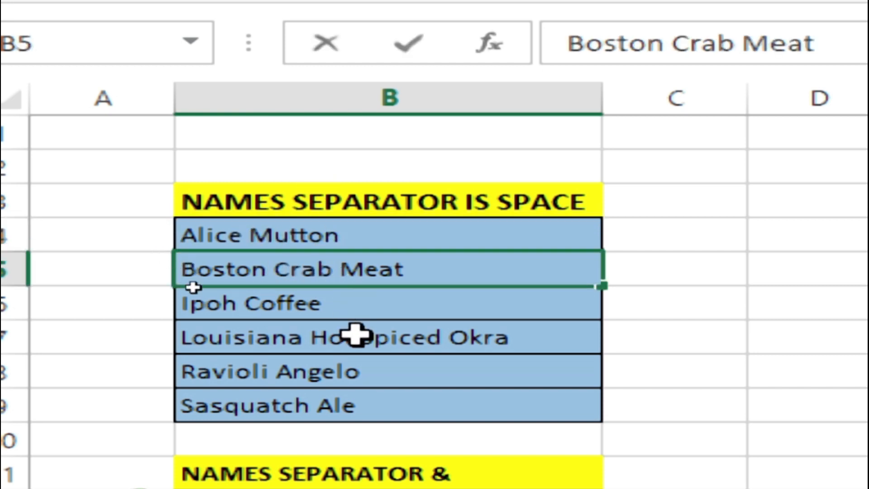
pyautogui.doubleClick(248, 301)
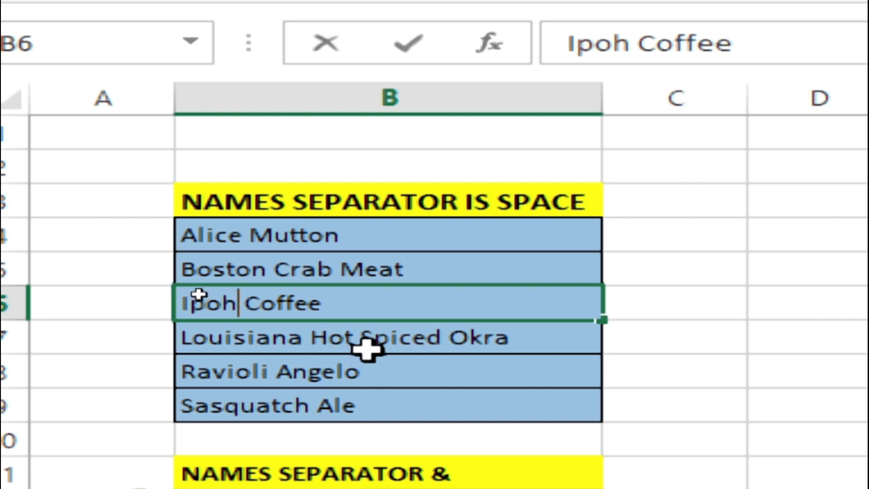
pyautogui.click(763, 342)
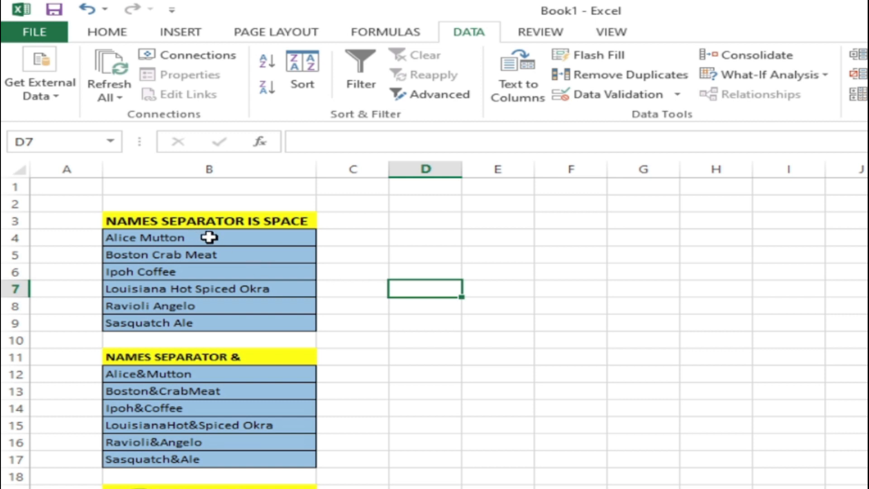
# Step: Split the names in B4:B9 with Text to Columns as delimited data, using tab and space delimiters and D4 as the destination
pyautogui.moveTo(193, 239); pyautogui.dragTo(198, 321)
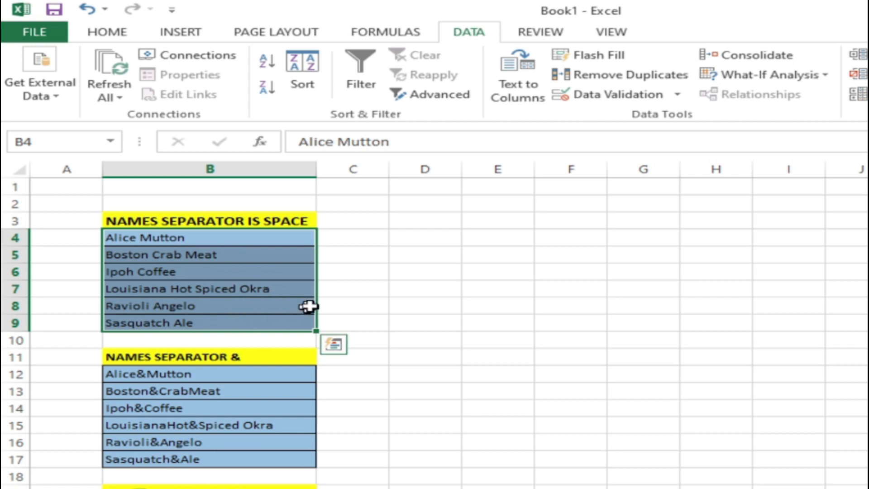
pyautogui.click(530, 84)
pyautogui.moveTo(664, 181); pyautogui.dragTo(625, 168)
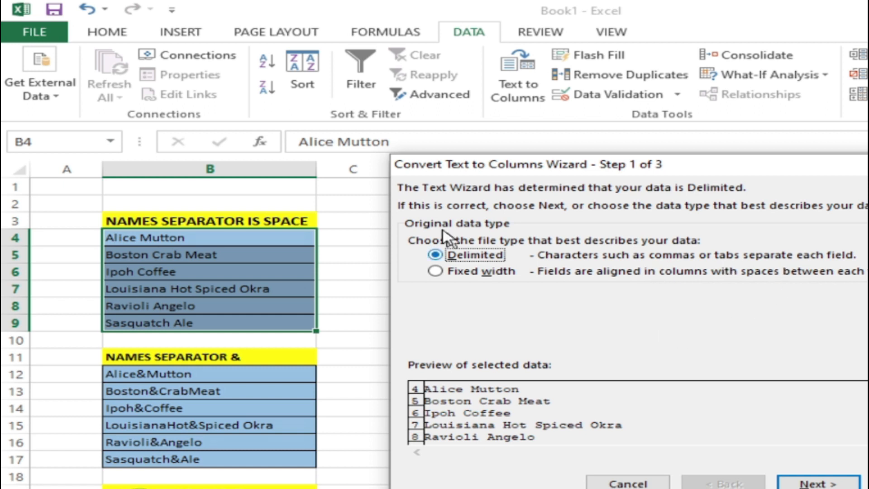
pyautogui.click(802, 485)
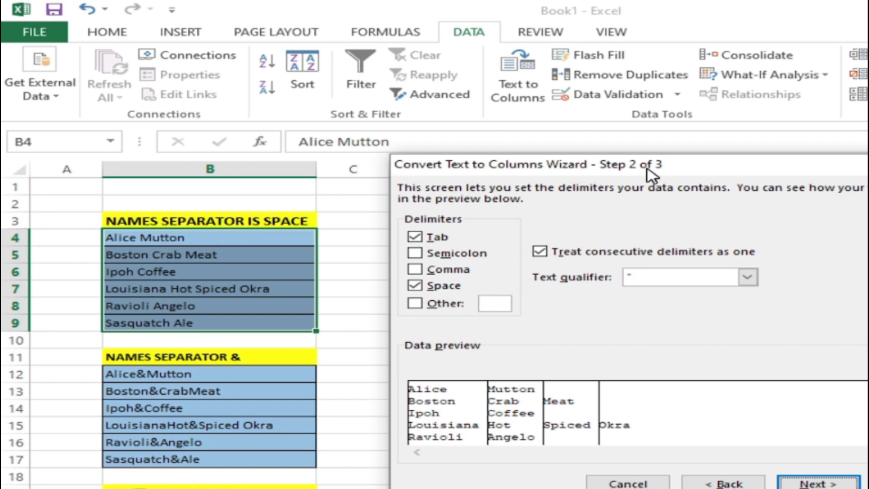
pyautogui.moveTo(648, 172); pyautogui.dragTo(764, 199)
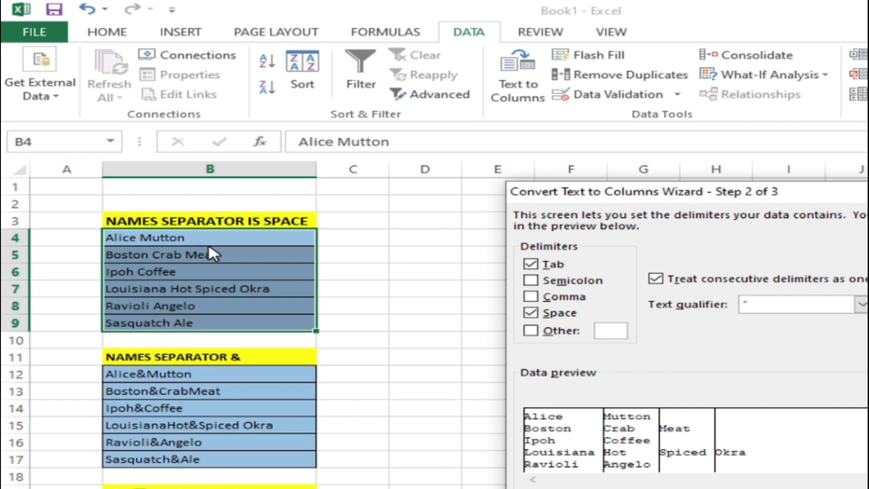
pyautogui.click(867, 486)
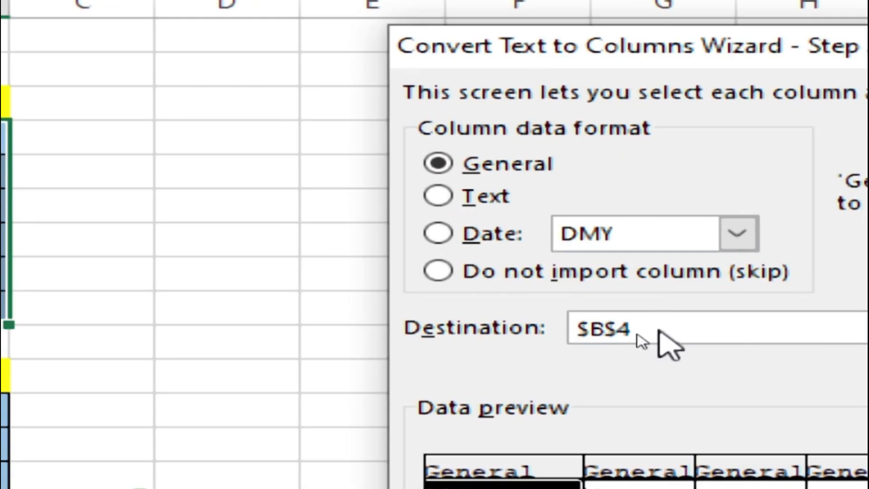
pyautogui.moveTo(664, 341); pyautogui.dragTo(534, 342)
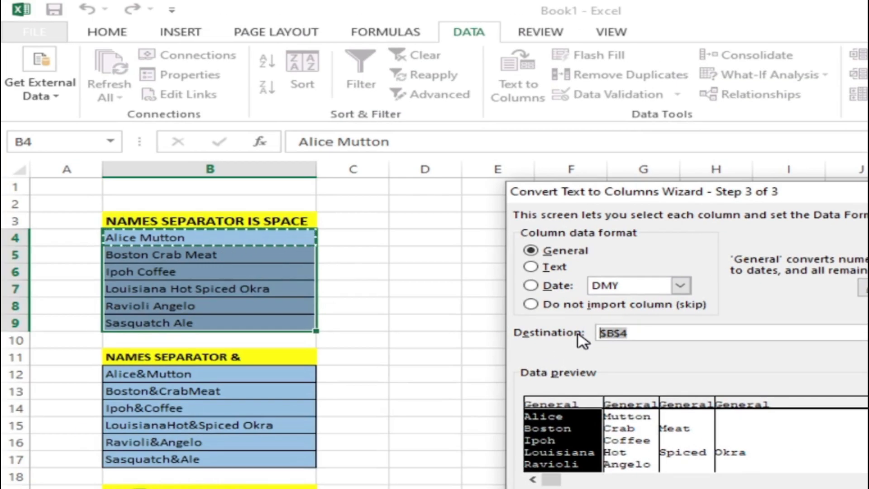
pyautogui.click(423, 239)
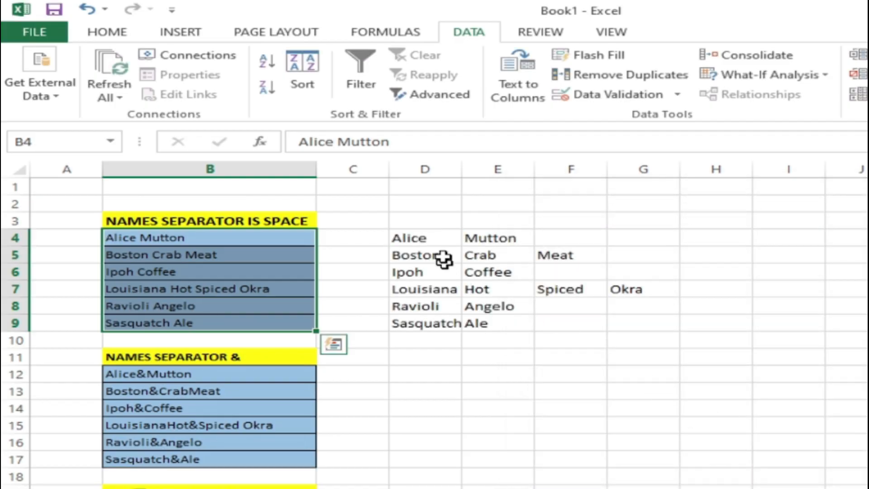
# Step: Examine the split name parts in rows 4 to 9 of columns D through G
pyautogui.moveTo(437, 245); pyautogui.dragTo(436, 319)
pyautogui.moveTo(504, 241); pyautogui.dragTo(506, 323)
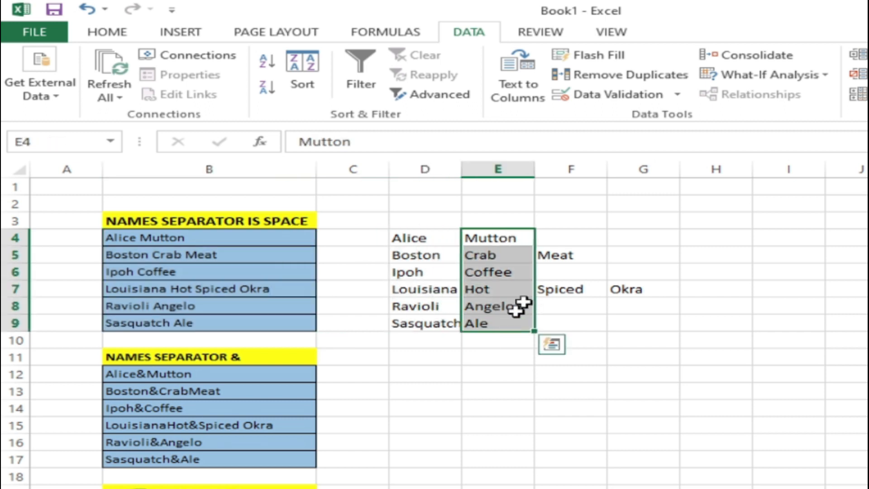
pyautogui.moveTo(568, 241); pyautogui.dragTo(580, 320)
pyautogui.moveTo(638, 240); pyautogui.dragTo(663, 324)
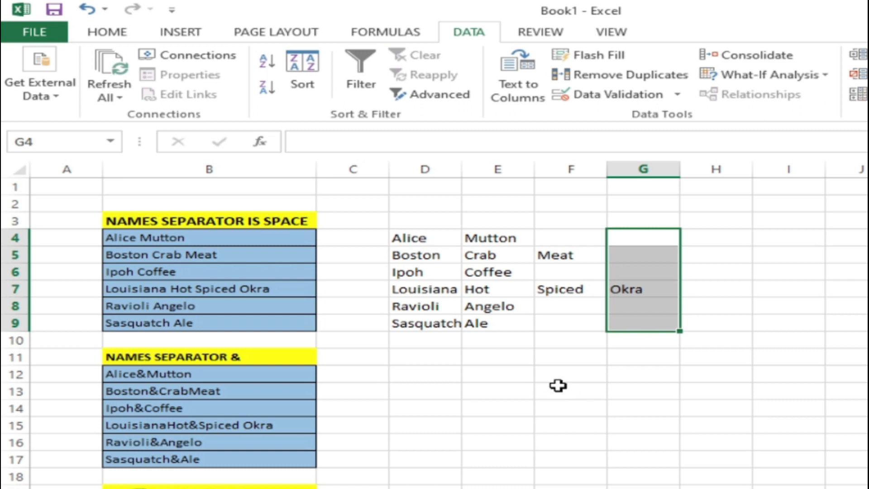
pyautogui.moveTo(417, 240); pyautogui.dragTo(442, 322)
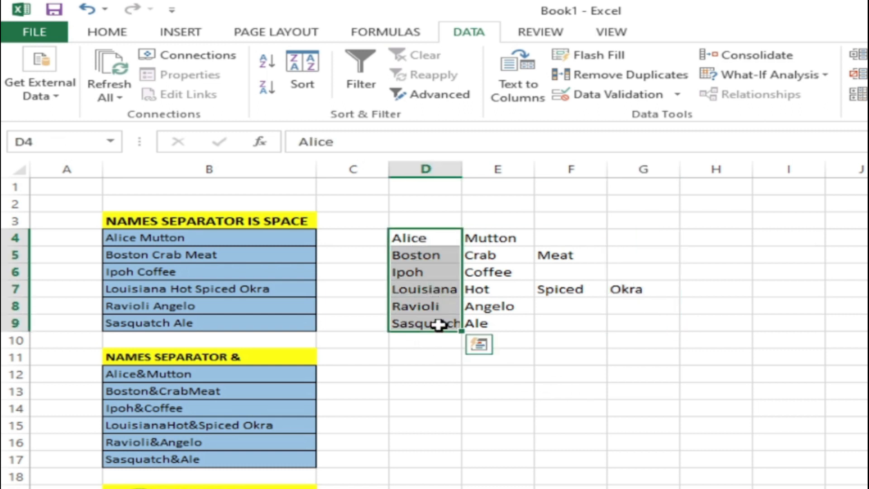
pyautogui.moveTo(495, 238); pyautogui.dragTo(520, 319)
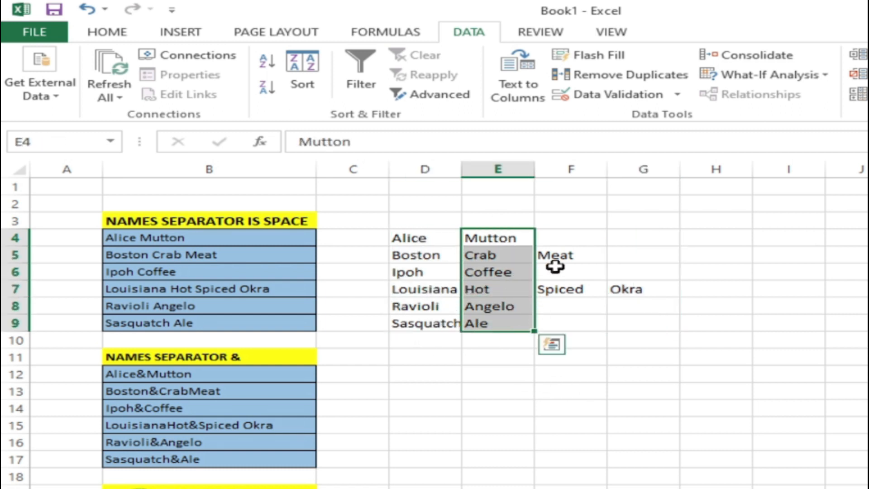
pyautogui.moveTo(574, 240); pyautogui.dragTo(586, 317)
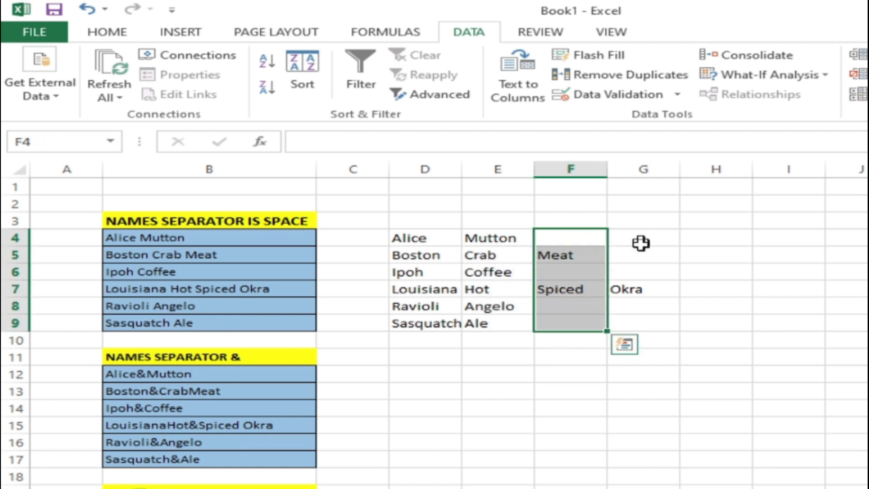
pyautogui.moveTo(641, 240); pyautogui.dragTo(653, 321)
pyautogui.click(503, 424)
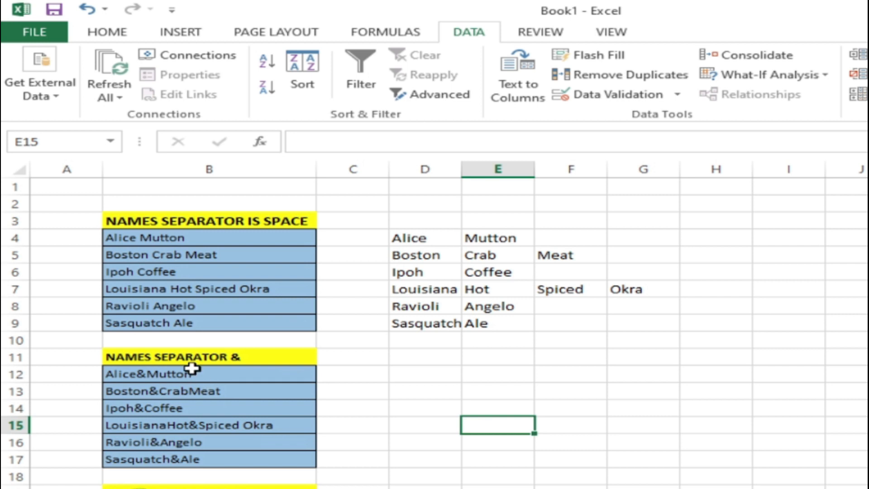
# Step: Start Text to Columns on B12:B17 as delimited data, disabling space and consecutive-delimiter merging and setting & as the other delimiter
pyautogui.click(210, 361)
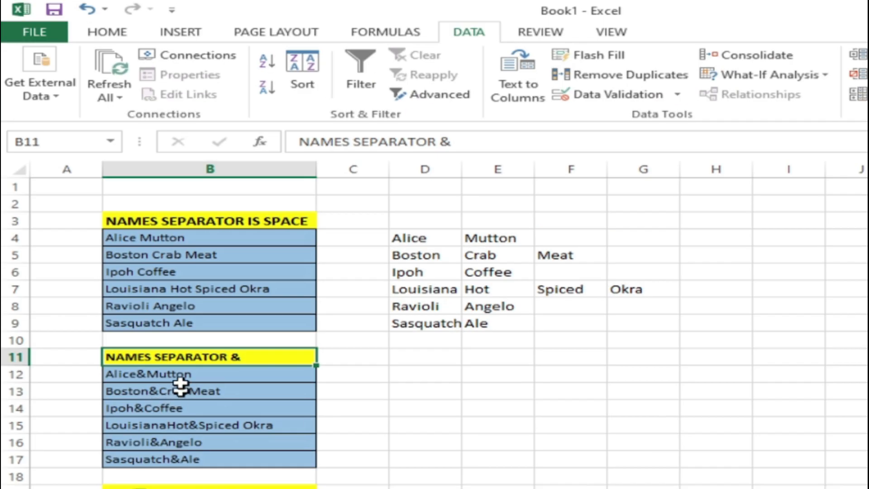
pyautogui.click(175, 390)
pyautogui.moveTo(181, 383); pyautogui.dragTo(188, 454)
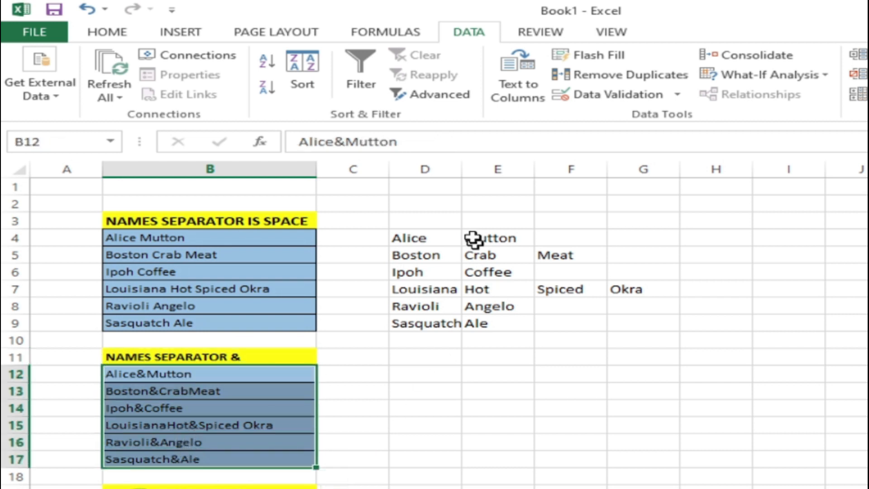
pyautogui.click(516, 79)
pyautogui.moveTo(774, 195); pyautogui.dragTo(664, 137)
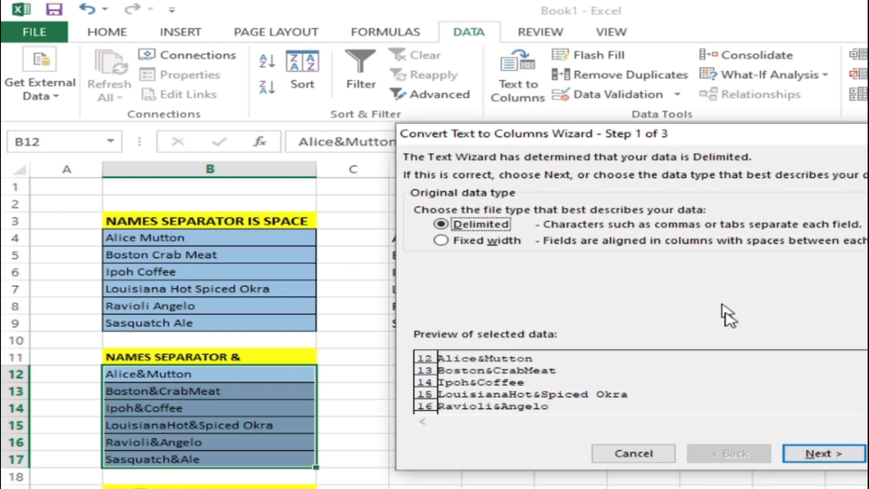
pyautogui.click(814, 452)
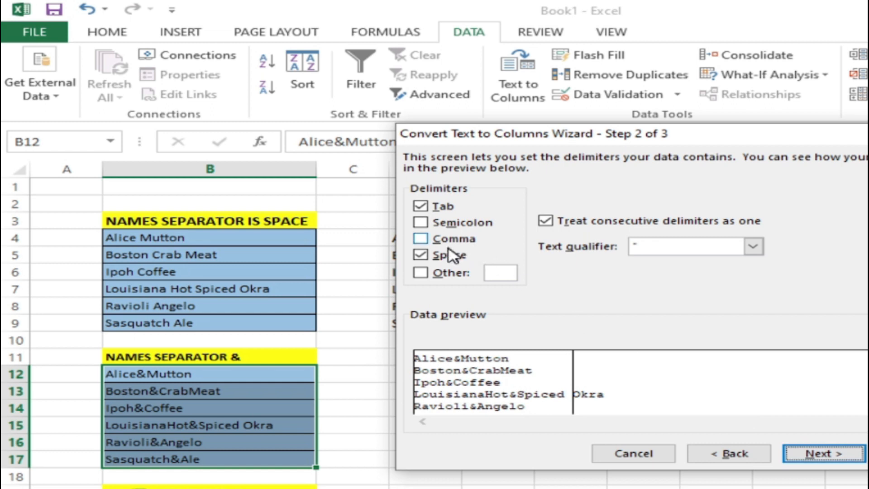
pyautogui.click(423, 255)
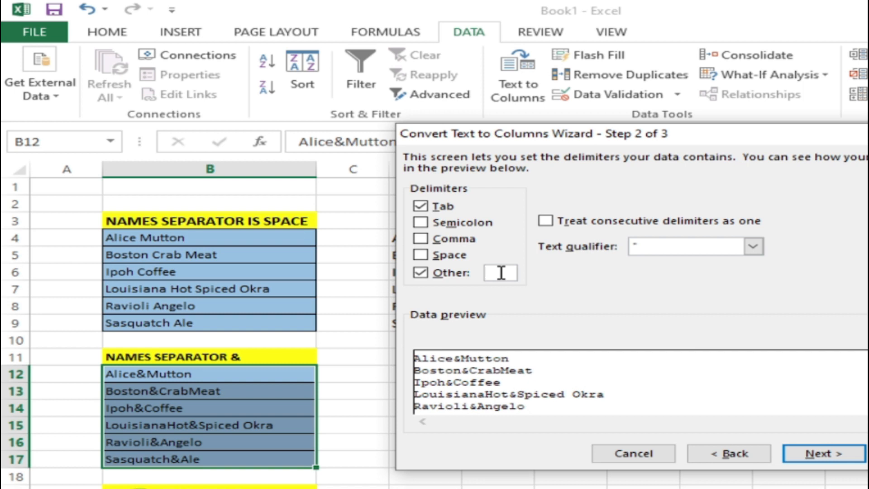
pyautogui.write('&')
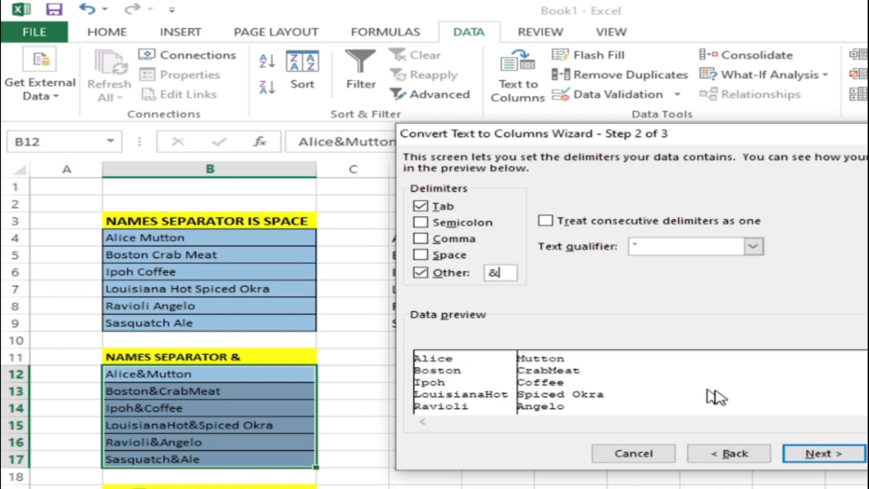
# Step: Set the destination of the split names to D12 and finish the conversion
pyautogui.click(835, 454)
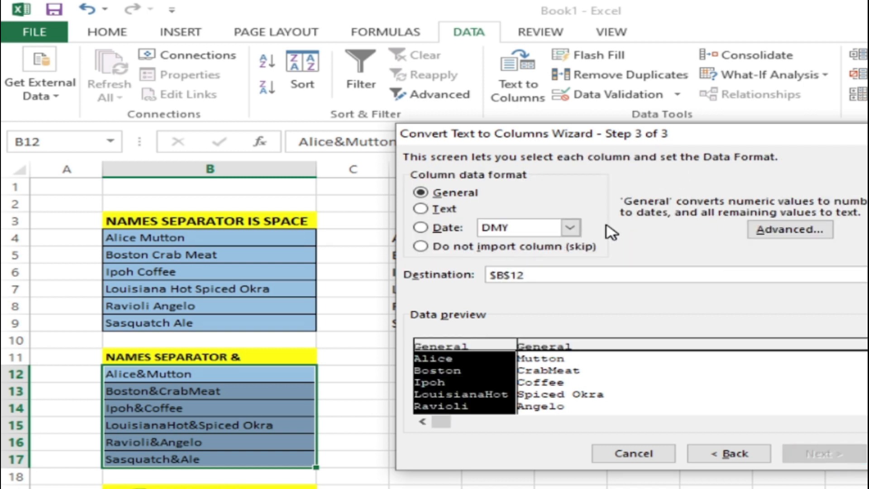
pyautogui.moveTo(629, 137); pyautogui.dragTo(807, 176)
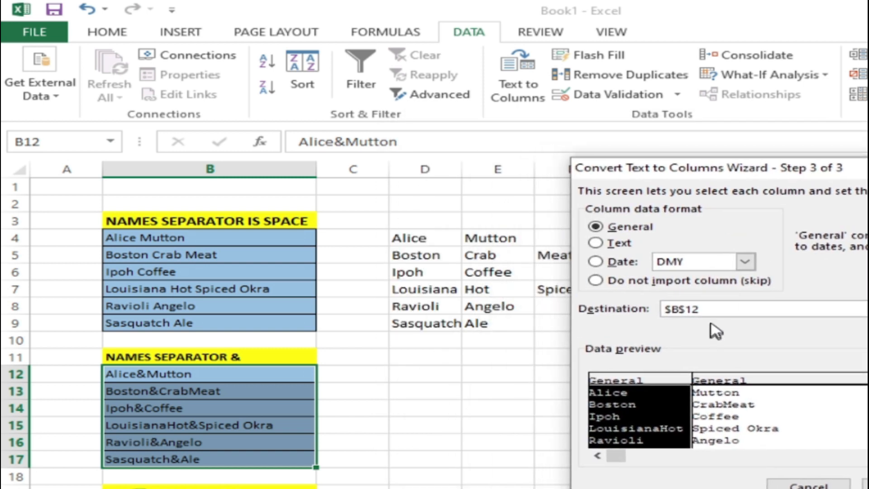
pyautogui.moveTo(716, 310); pyautogui.dragTo(664, 311)
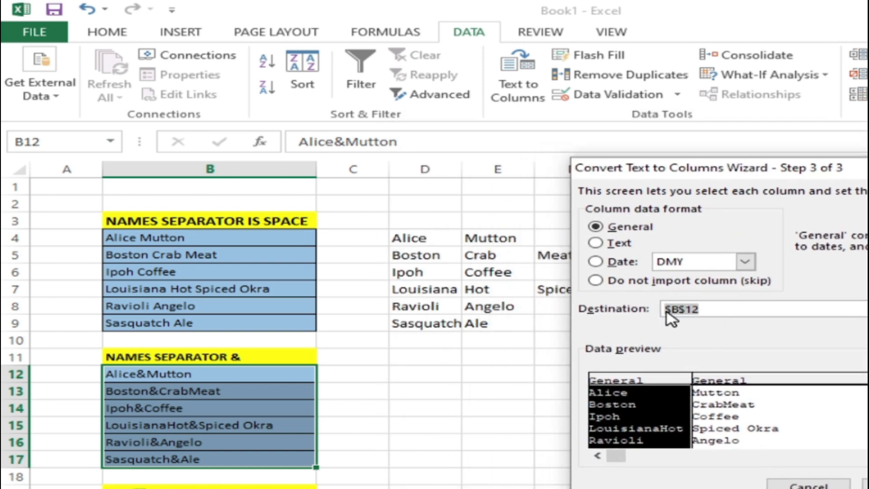
pyautogui.click(415, 373)
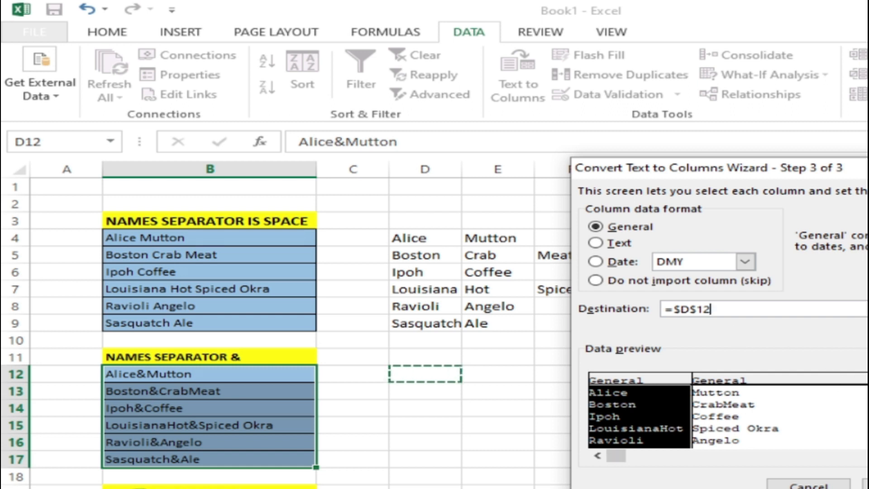
pyautogui.press('Return')
pyautogui.click(616, 461)
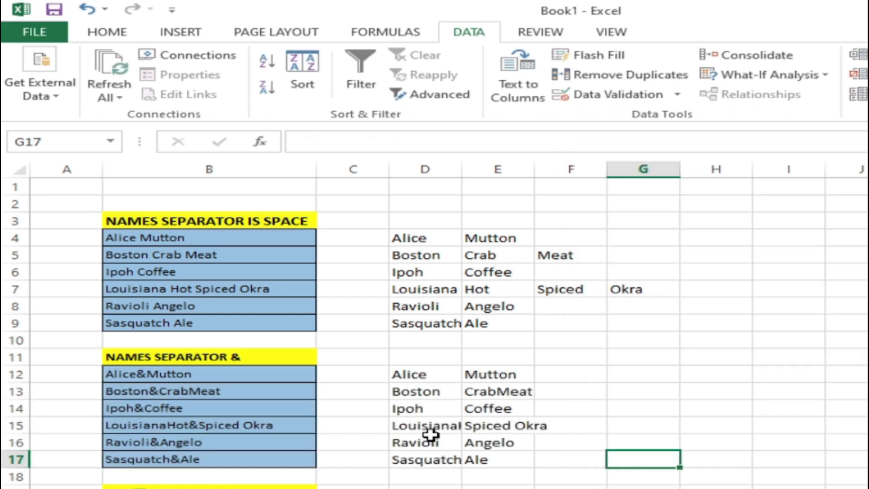
# Step: Check the split names in D12:E17 and autofit the widths of columns D and E
pyautogui.moveTo(442, 374); pyautogui.dragTo(447, 462)
pyautogui.moveTo(489, 369); pyautogui.dragTo(509, 459)
pyautogui.doubleClick(463, 175)
pyautogui.click(613, 428)
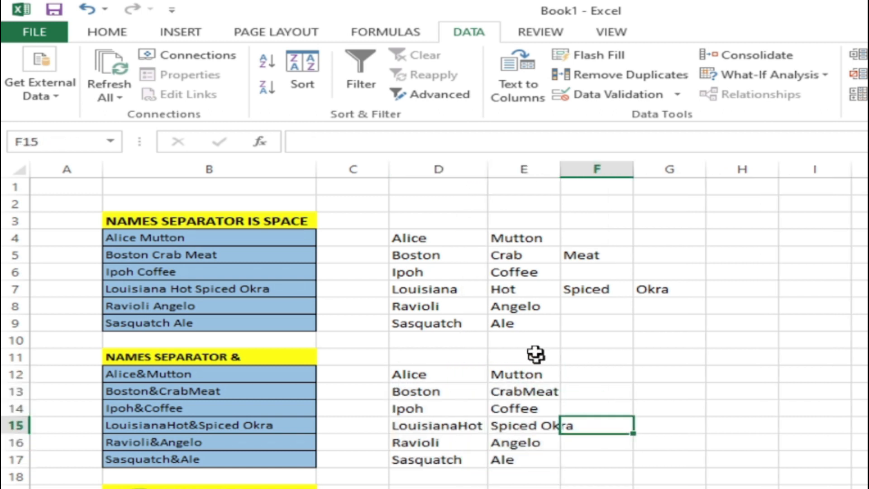
pyautogui.doubleClick(560, 171)
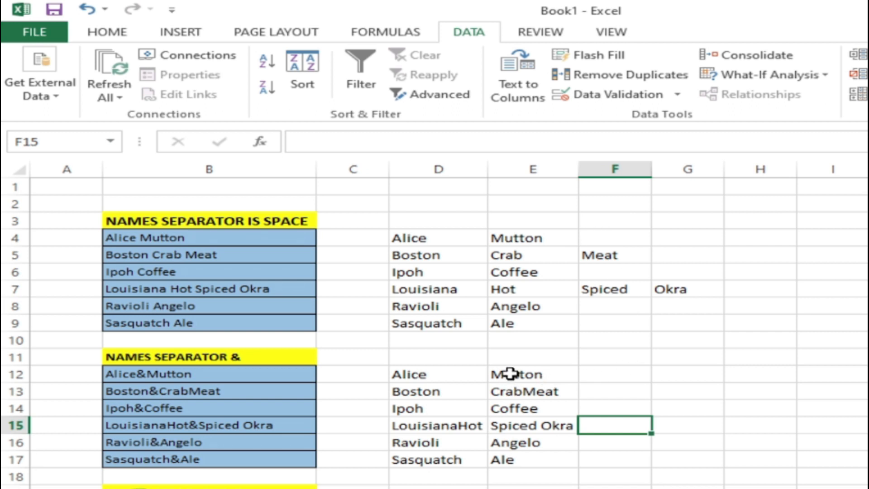
# Step: Start Text to Columns on B20:B25 as delimited data, setting @ as the other delimiter
pyautogui.scroll(-2, 455, 379)
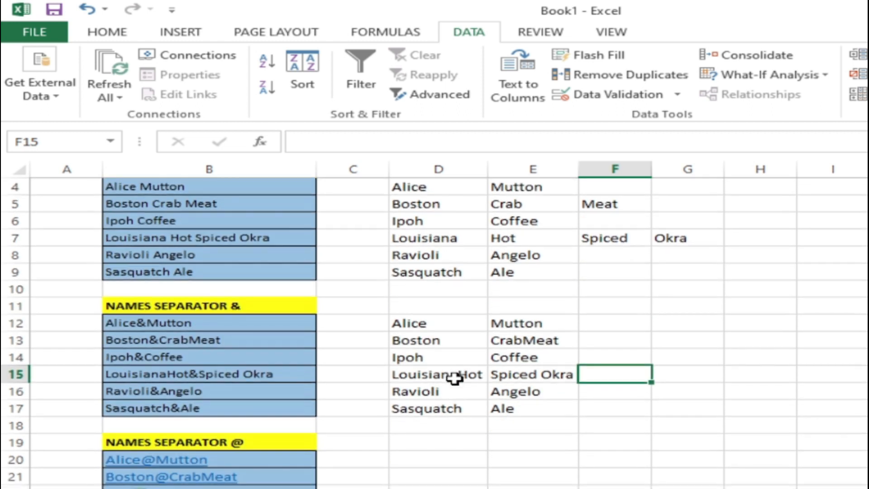
pyautogui.scroll(-1, 454, 378)
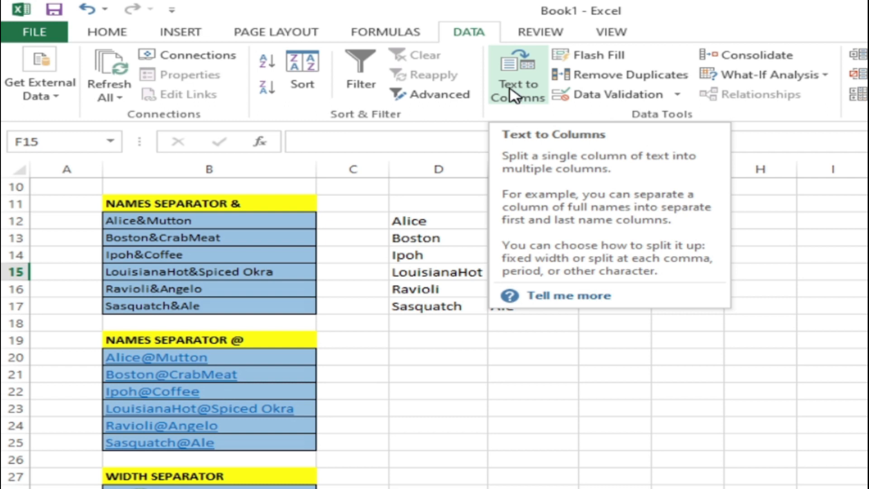
pyautogui.click(437, 390)
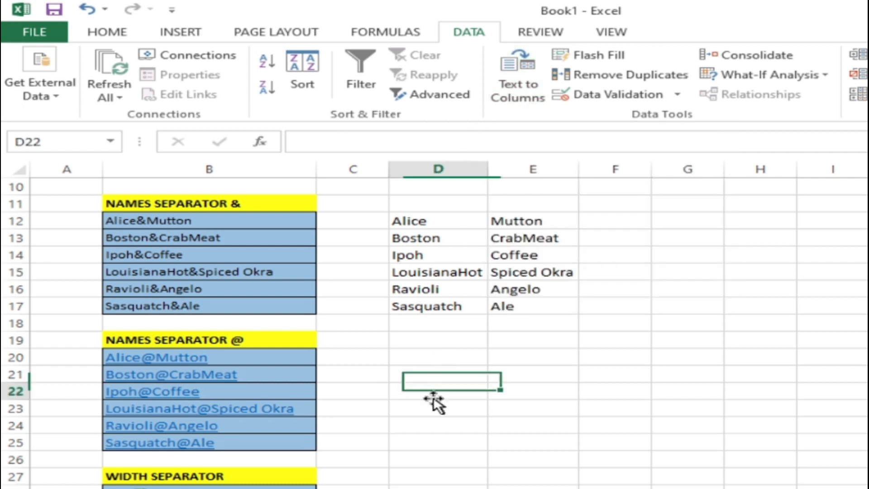
pyautogui.scroll(-1, 316, 393)
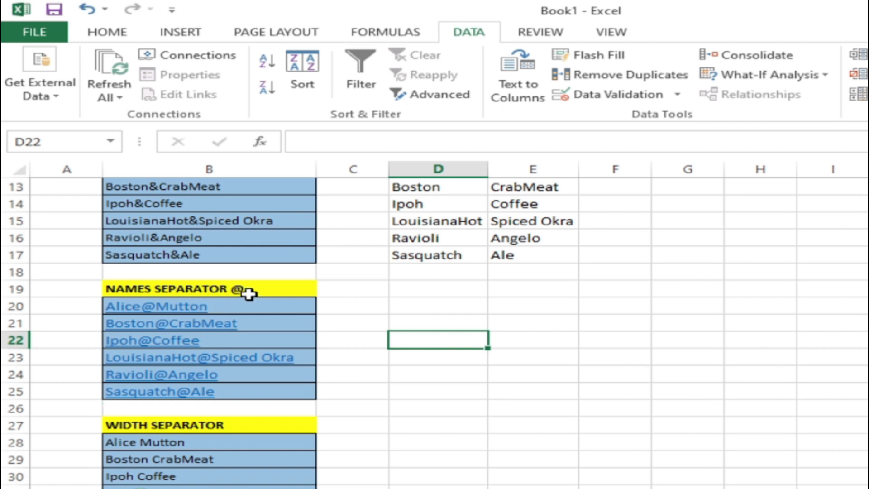
pyautogui.moveTo(252, 305); pyautogui.dragTo(251, 385)
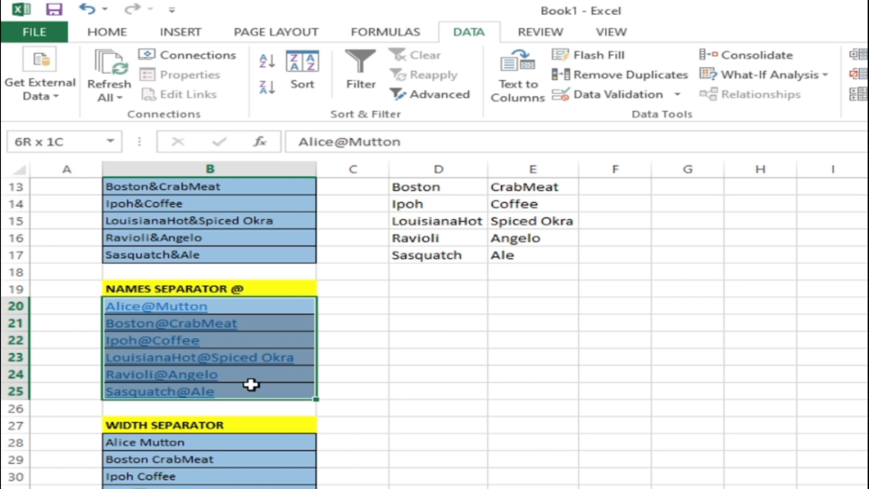
pyautogui.click(525, 95)
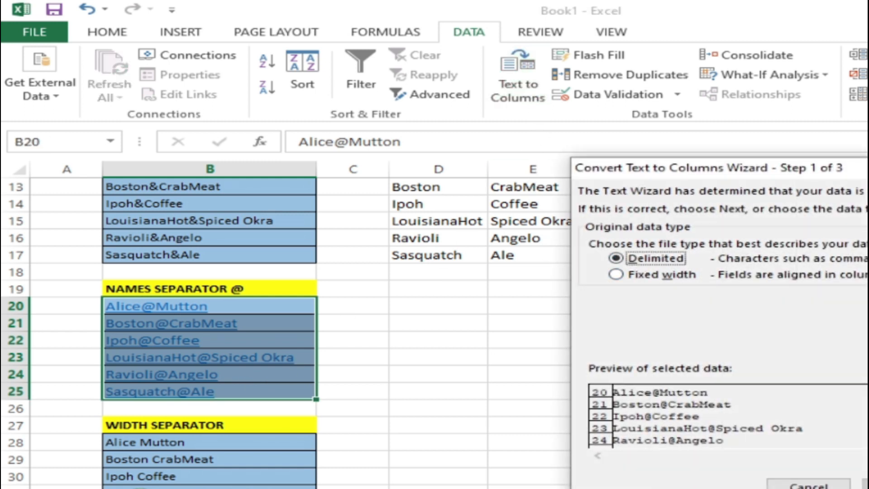
pyautogui.click(868, 487)
pyautogui.doubleClick(668, 306)
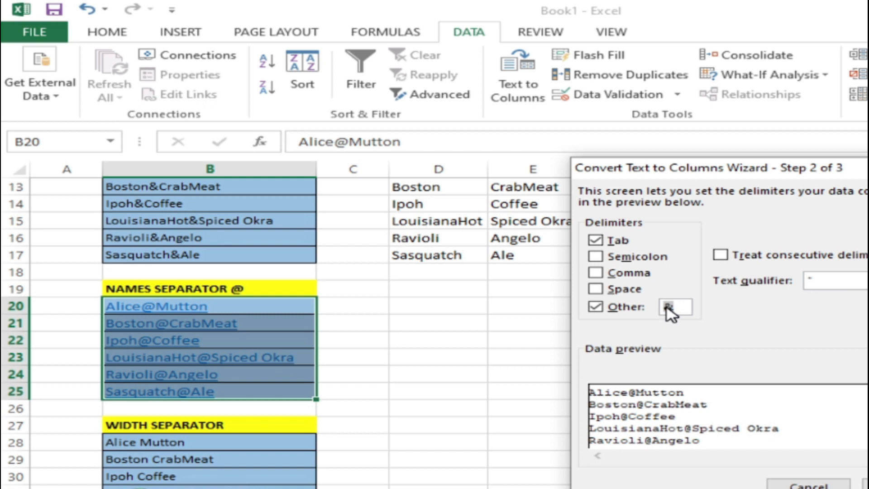
pyautogui.write('@')
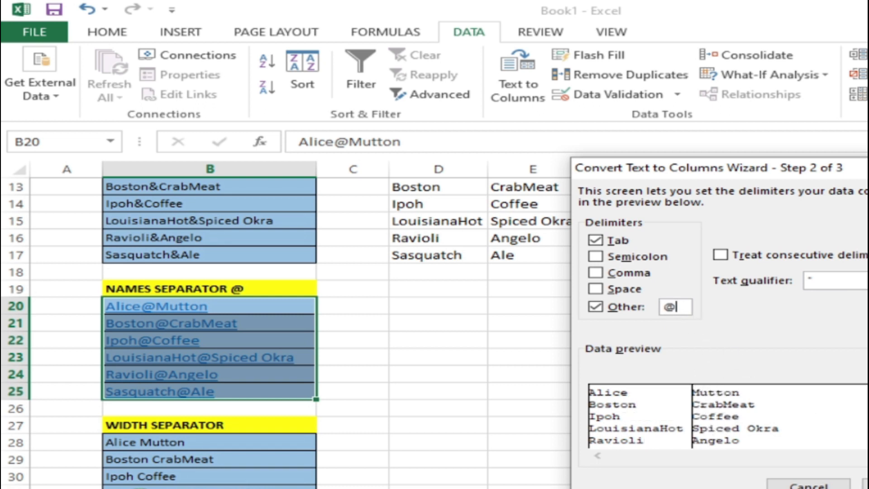
# Step: Set the destination of the @-separated names to D20 and finish the conversion
pyautogui.click(868, 486)
pyautogui.moveTo(701, 310); pyautogui.dragTo(658, 312)
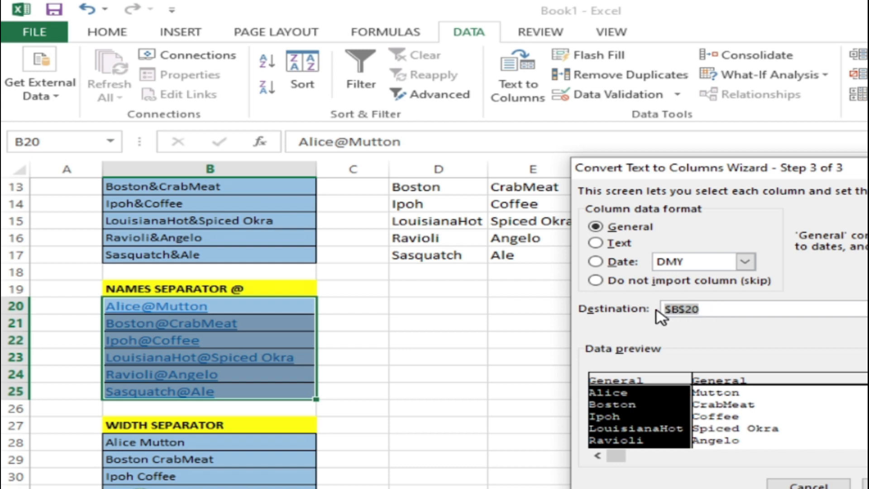
pyautogui.click(437, 307)
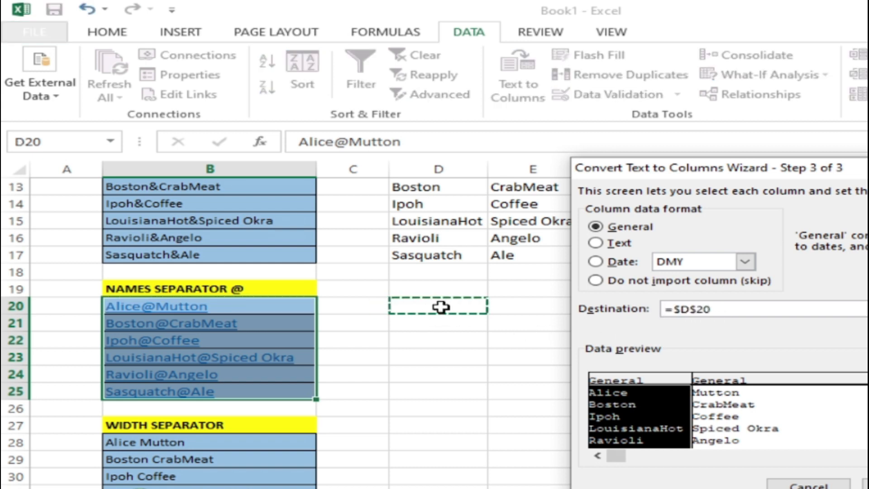
pyautogui.click(868, 486)
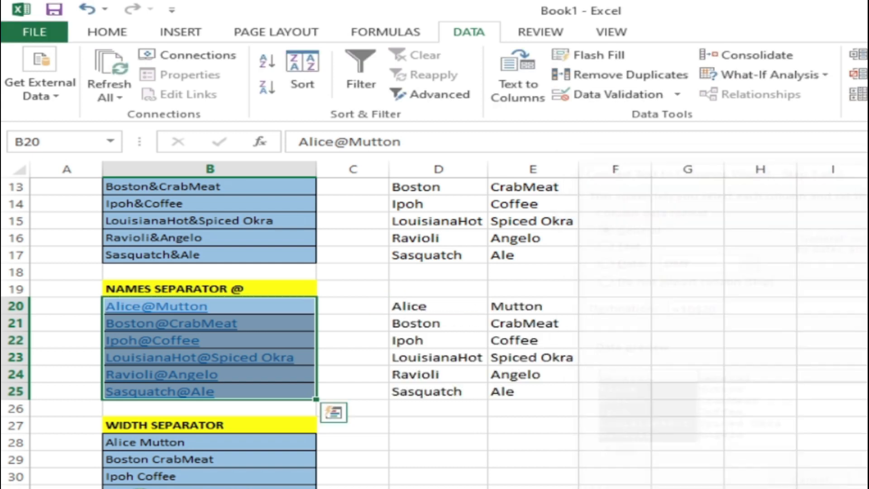
# Step: Check the split names in D20:E25 against the original entries in B20:B25
pyautogui.moveTo(437, 308); pyautogui.dragTo(442, 382)
pyautogui.moveTo(528, 304); pyautogui.dragTo(542, 385)
pyautogui.moveTo(448, 310); pyautogui.dragTo(446, 387)
pyautogui.click(732, 423)
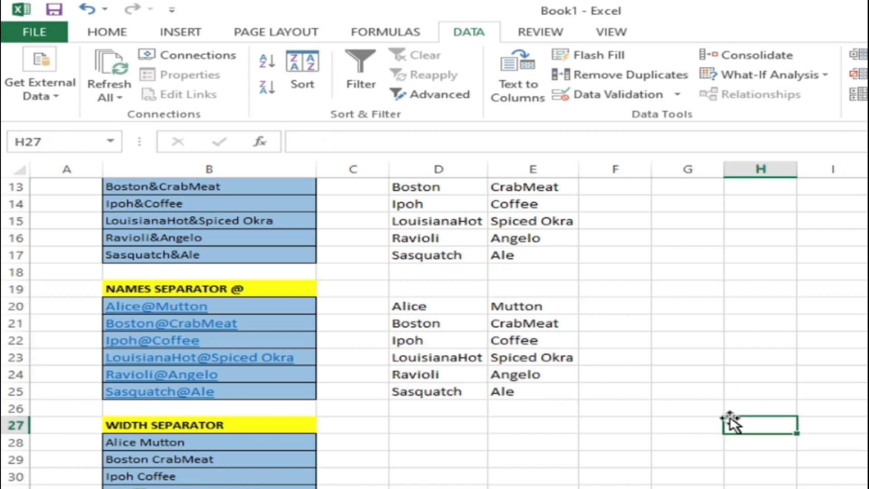
pyautogui.moveTo(217, 304); pyautogui.dragTo(216, 397)
pyautogui.click(681, 405)
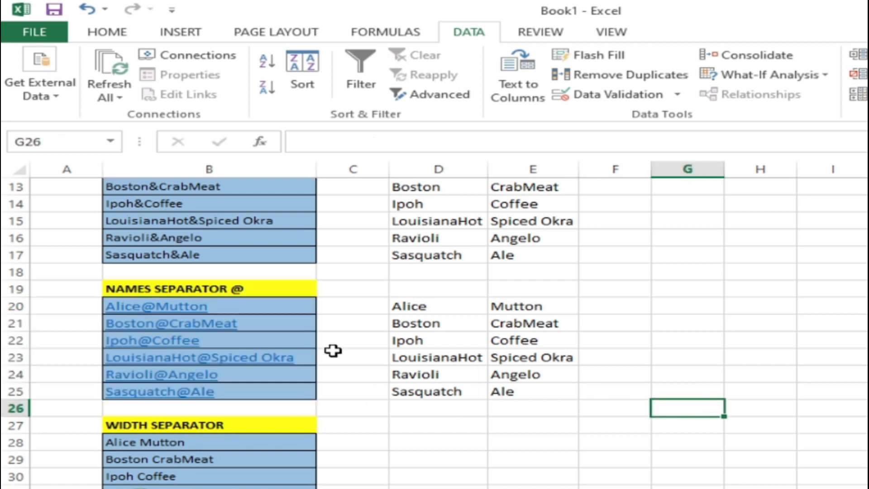
# Step: Start Text to Columns on B28:B33 under WIDTH SEPARATOR, treating the data as fixed width
pyautogui.scroll(-1, 482, 459)
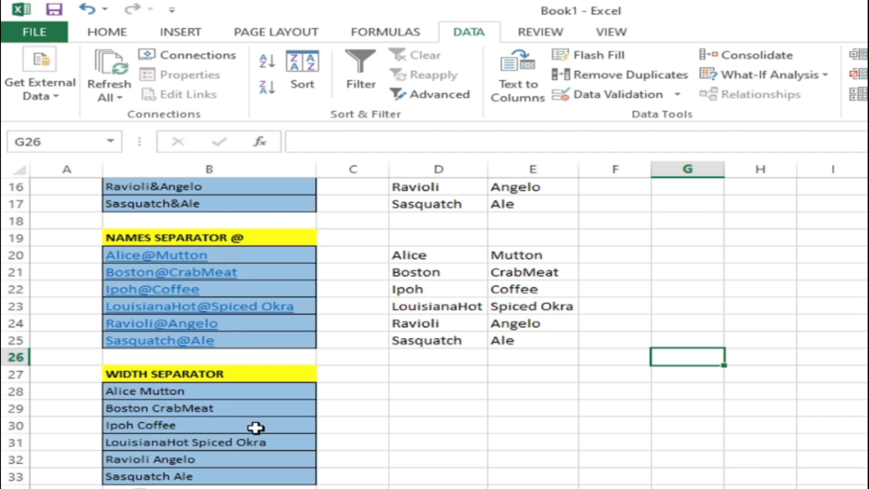
pyautogui.moveTo(235, 394); pyautogui.dragTo(249, 473)
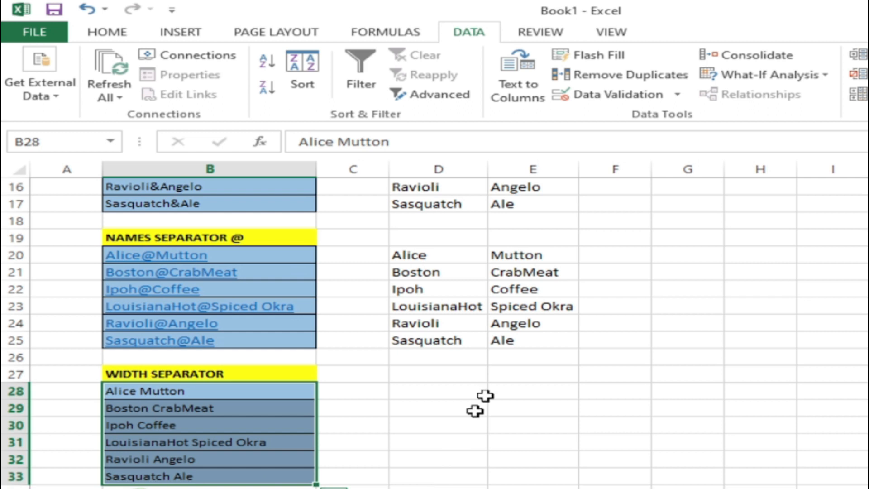
pyautogui.click(520, 72)
pyautogui.moveTo(771, 179); pyautogui.dragTo(572, 181)
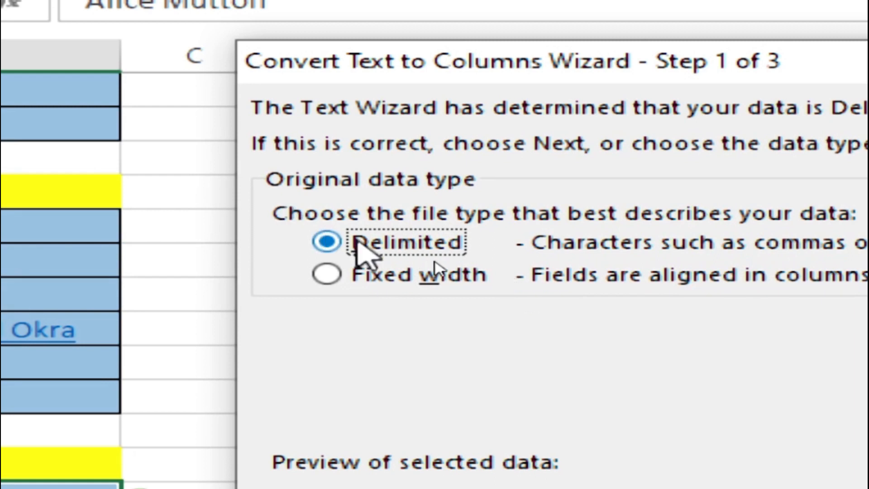
pyautogui.click(331, 281)
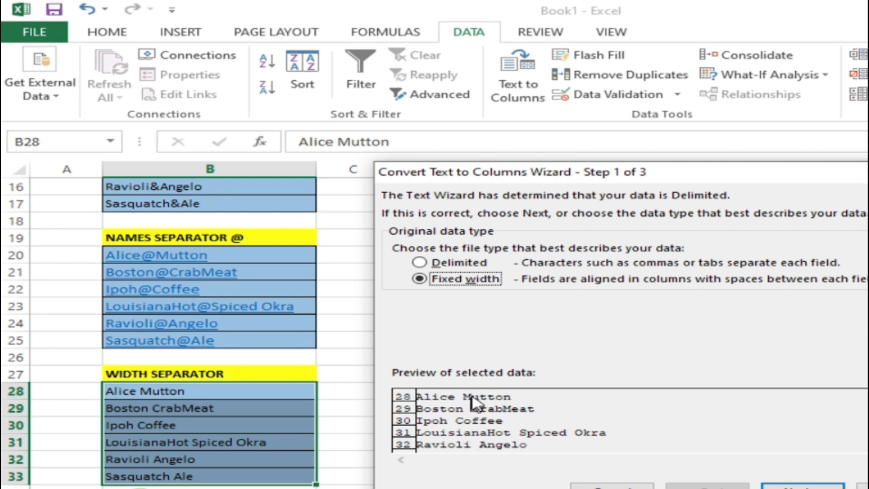
pyautogui.click(810, 486)
# Step: Place column breaks at positions 5, 11 and 16 in the data preview
pyautogui.moveTo(545, 385); pyautogui.dragTo(440, 394)
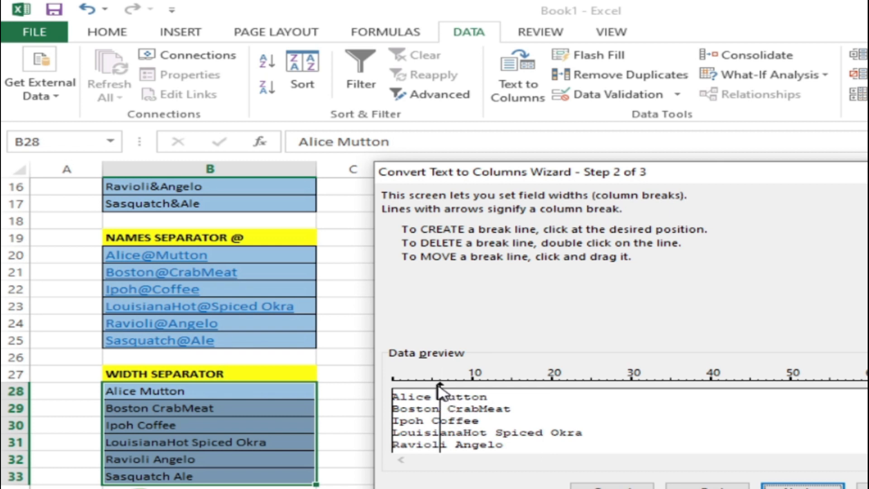
pyautogui.doubleClick(521, 387)
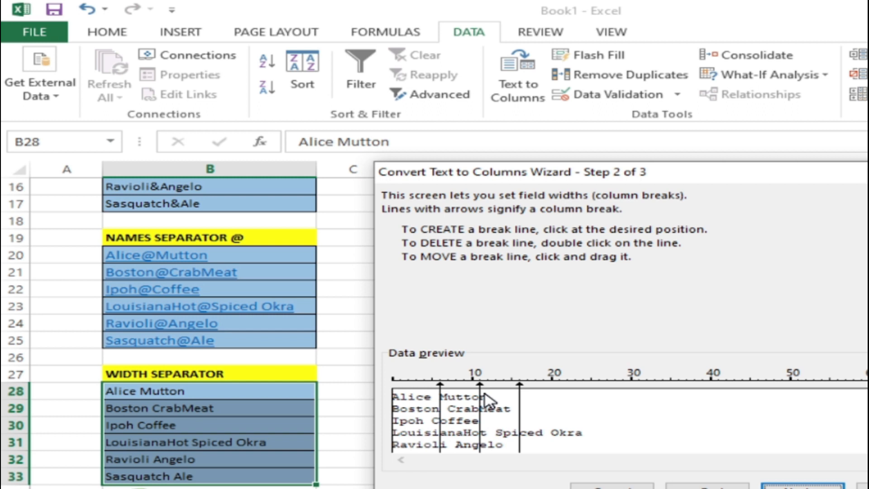
pyautogui.moveTo(482, 393)
pyautogui.mouseDown()
pyautogui.moveTo(512, 402)
pyautogui.moveTo(432, 403)
pyautogui.moveTo(488, 407)
pyautogui.moveTo(480, 408)
pyautogui.mouseUp()
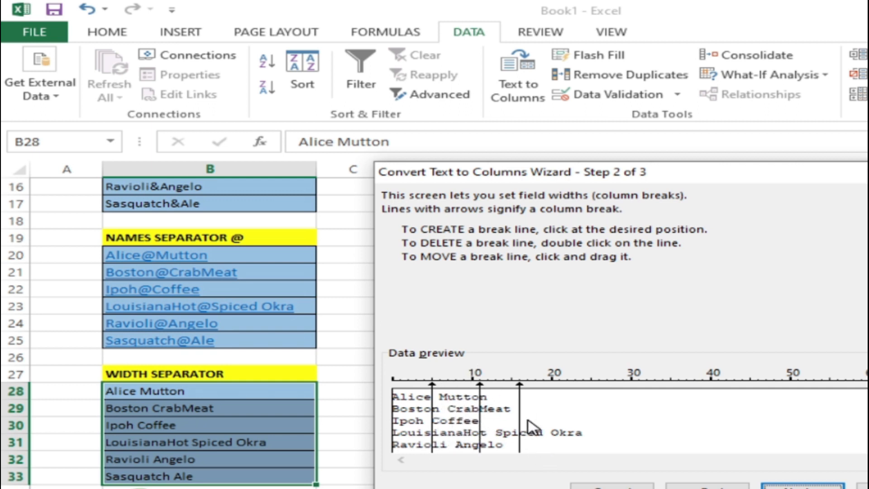
# Step: Try adding a column break at position 20 and delete it again, twice
pyautogui.click(549, 389)
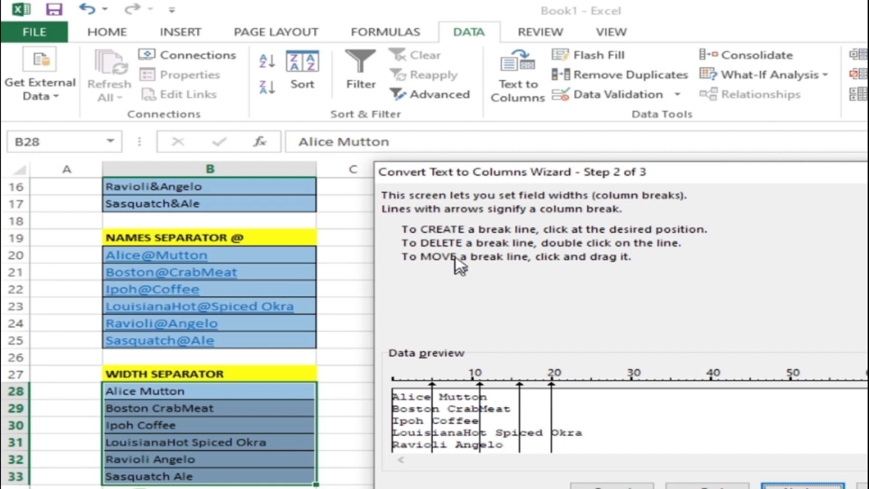
pyautogui.doubleClick(551, 412)
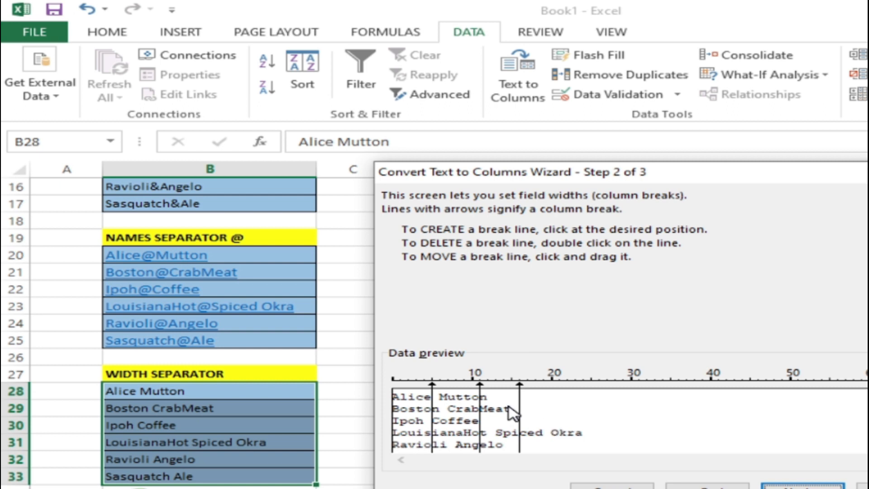
pyautogui.click(552, 408)
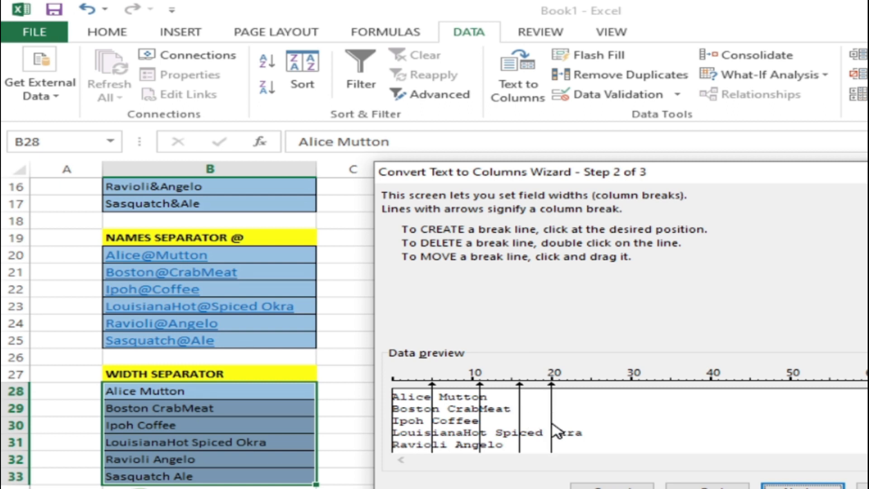
pyautogui.doubleClick(552, 421)
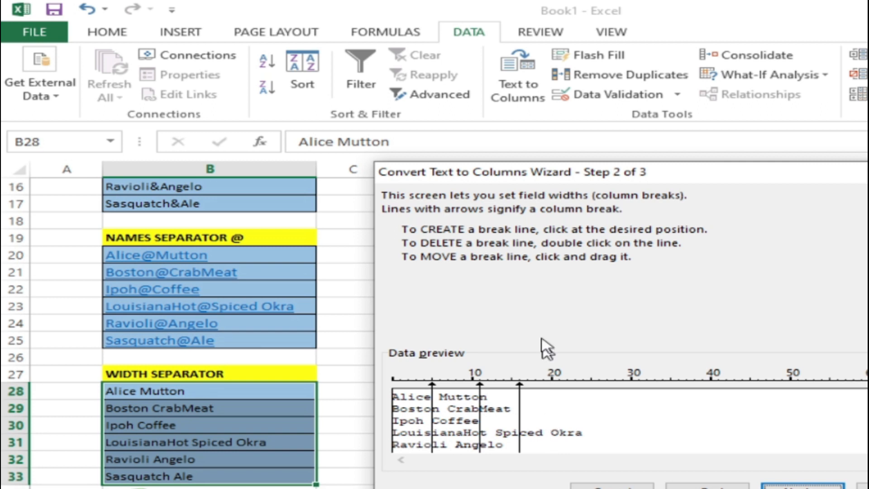
# Step: Move the third column break to position 19 and continue to the final wizard step
pyautogui.moveTo(520, 397); pyautogui.dragTo(550, 411)
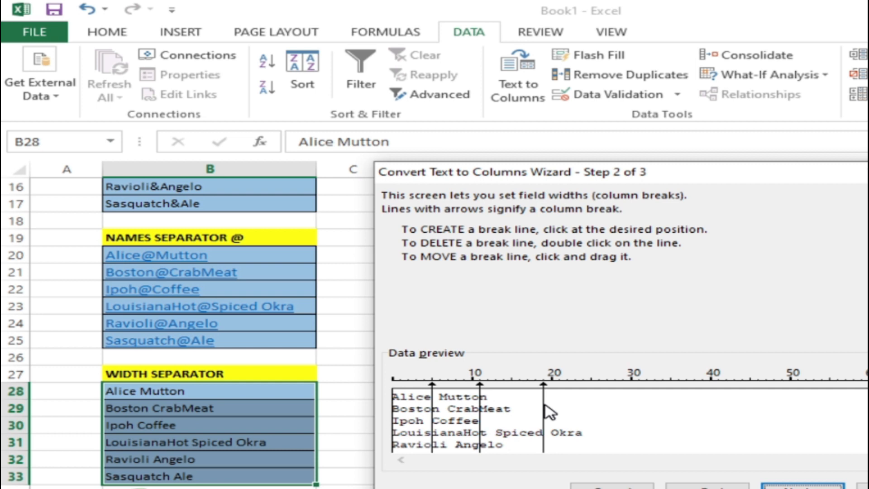
pyautogui.click(778, 486)
# Step: Set the destination of the fixed-width split to D28 and finish the conversion
pyautogui.moveTo(631, 171); pyautogui.dragTo(841, 185)
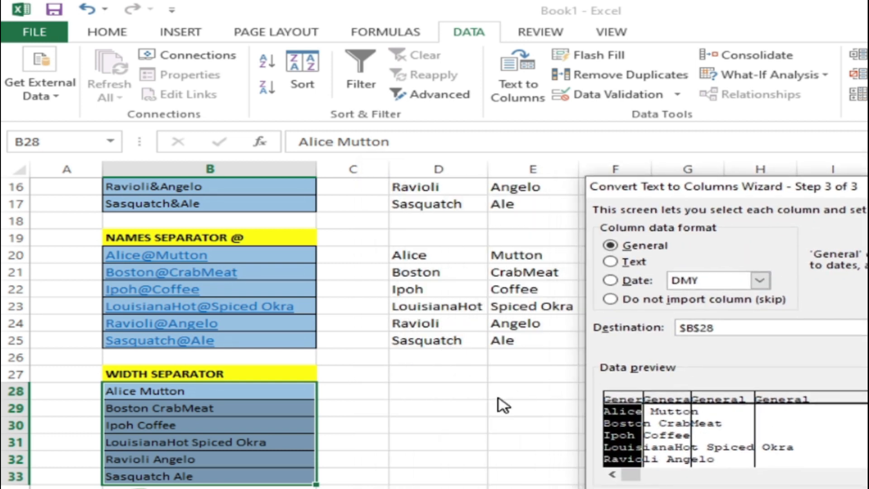
pyautogui.click(687, 335)
pyautogui.moveTo(714, 328); pyautogui.dragTo(677, 327)
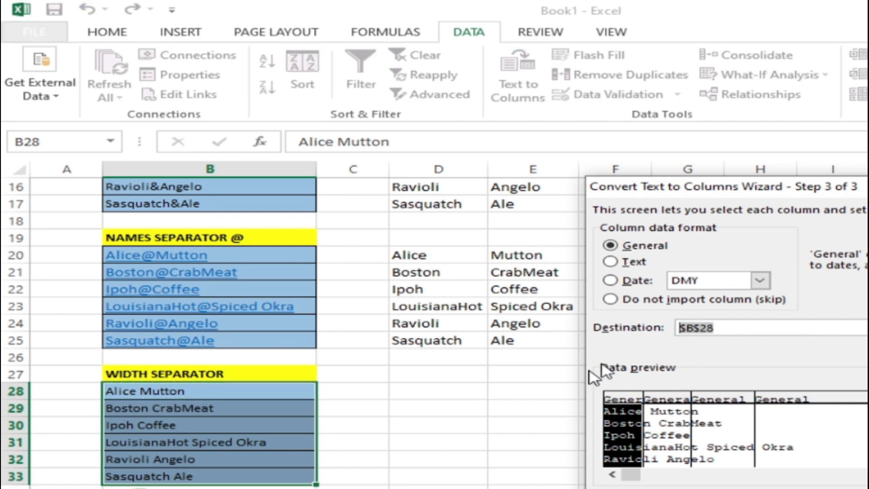
pyautogui.click(432, 395)
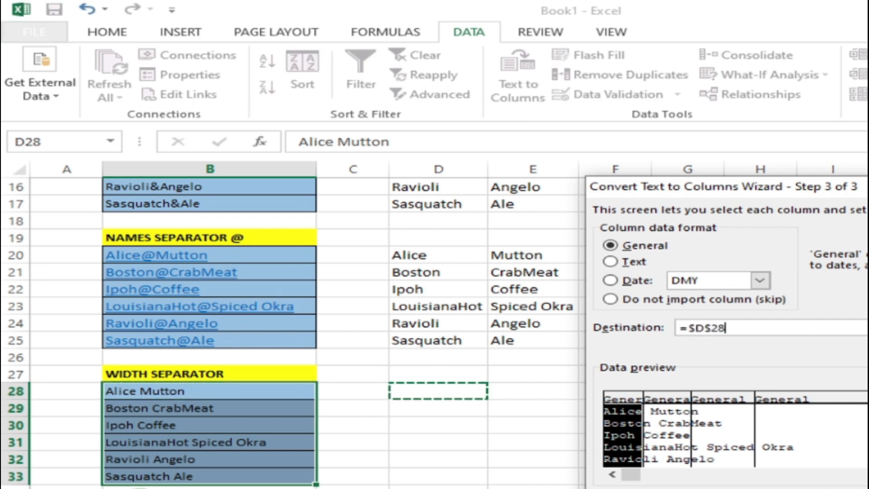
pyautogui.press('Return')
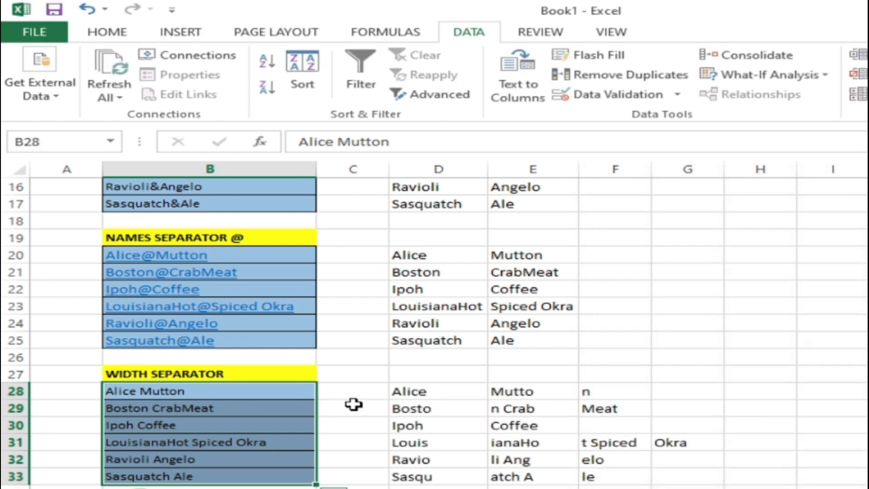
# Step: Examine the fixed-width split results in D28:G33 and review the earlier split names in the upper tables
pyautogui.moveTo(439, 393); pyautogui.dragTo(452, 472)
pyautogui.moveTo(510, 397); pyautogui.dragTo(525, 474)
pyautogui.moveTo(613, 392); pyautogui.dragTo(627, 477)
pyautogui.click(746, 436)
pyautogui.scroll(5, 626, 407)
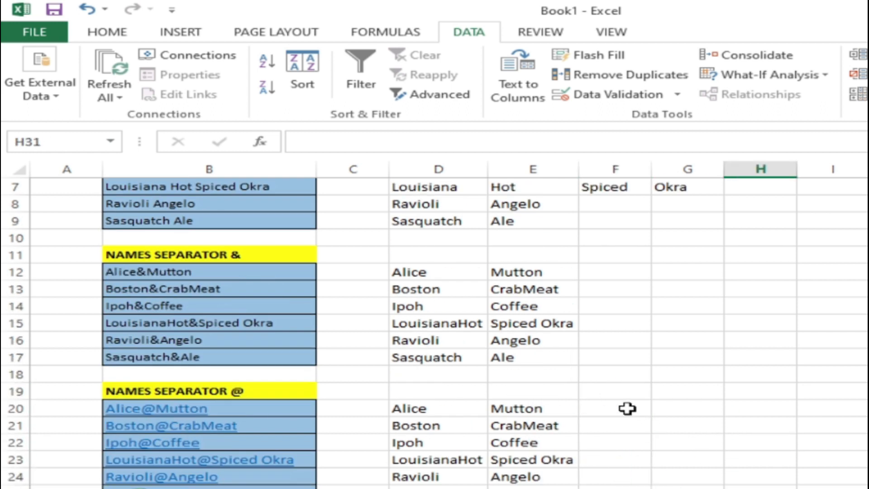
pyautogui.click(450, 222)
pyautogui.click(553, 226)
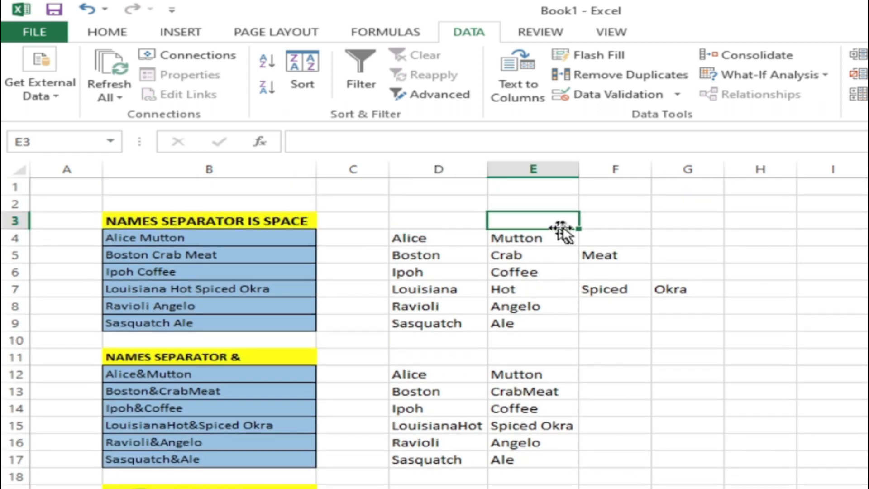
pyautogui.click(645, 224)
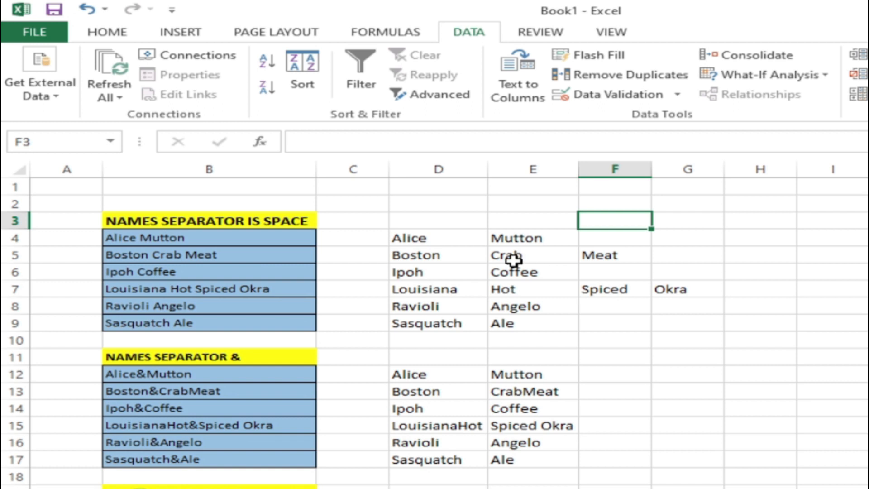